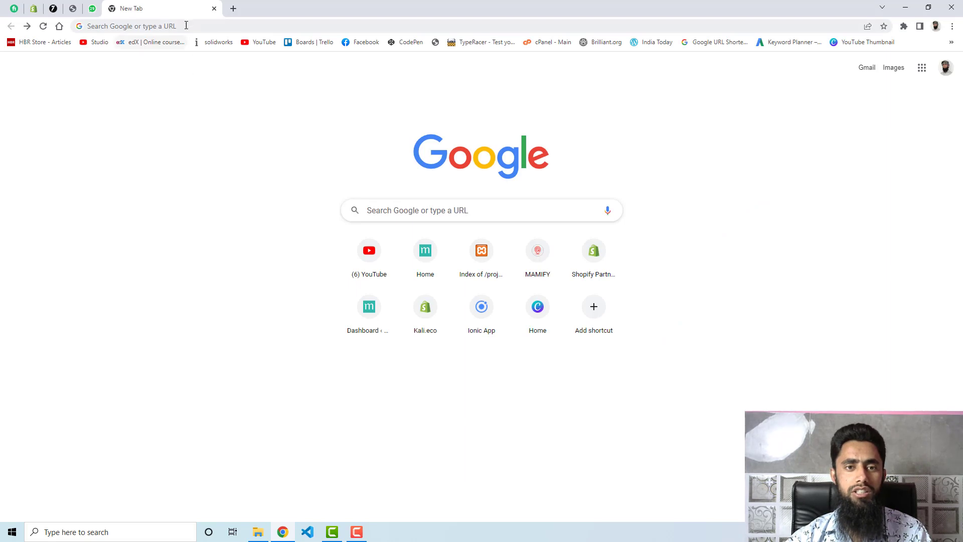
Search Google for 'shopify apps' from the Chrome address bar
left_click(185, 26)
type("shopify apps")
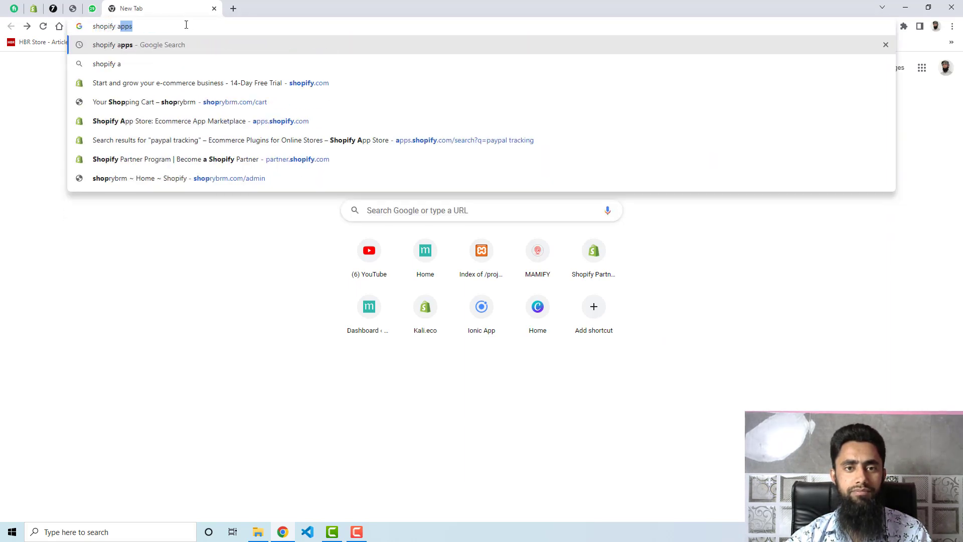
key("Return")
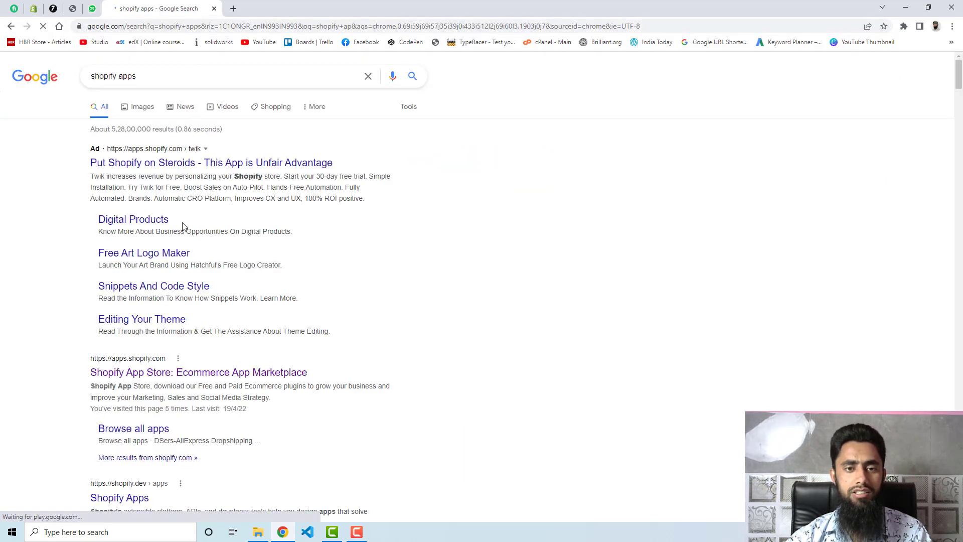
Open the Shopify App Store result and search it for 'paypal tracking'
left_click(136, 377)
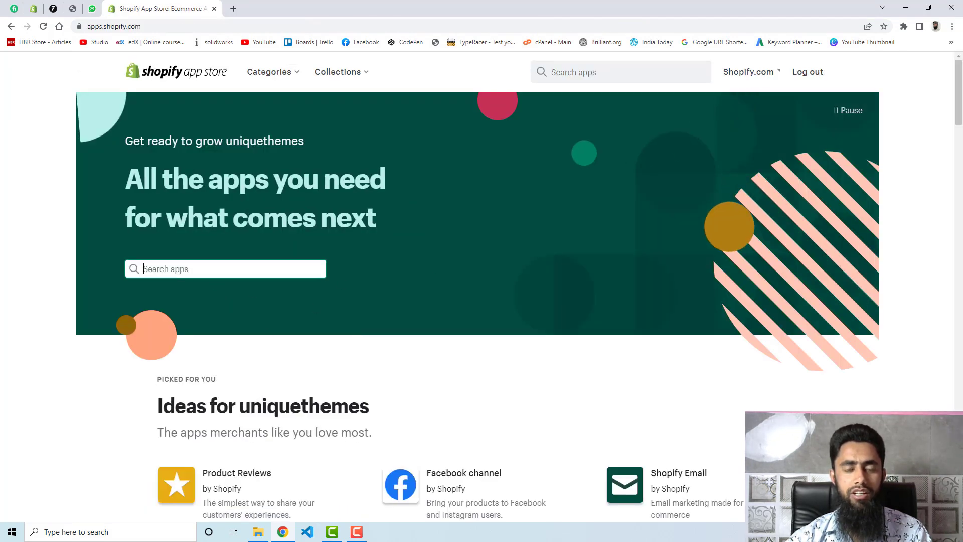
left_click(179, 270)
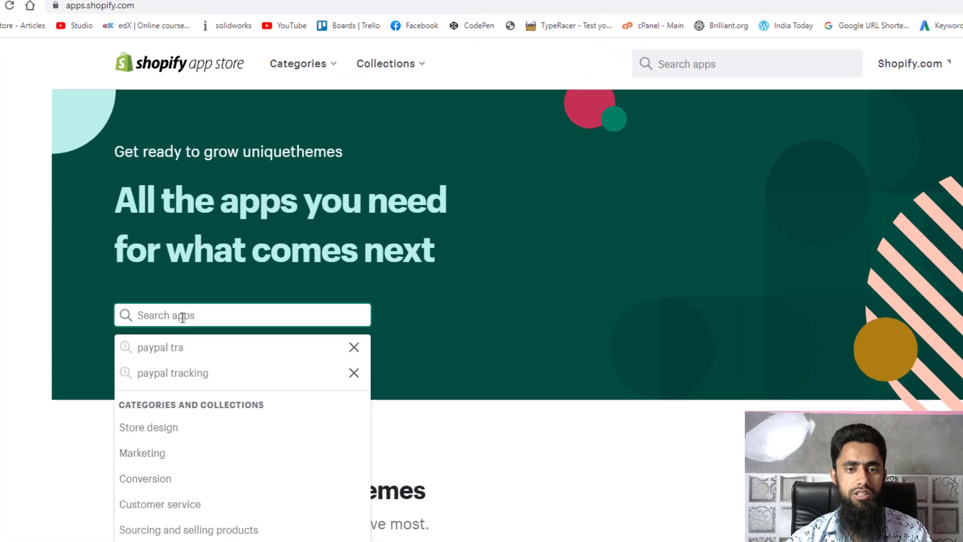
type("paypal ")
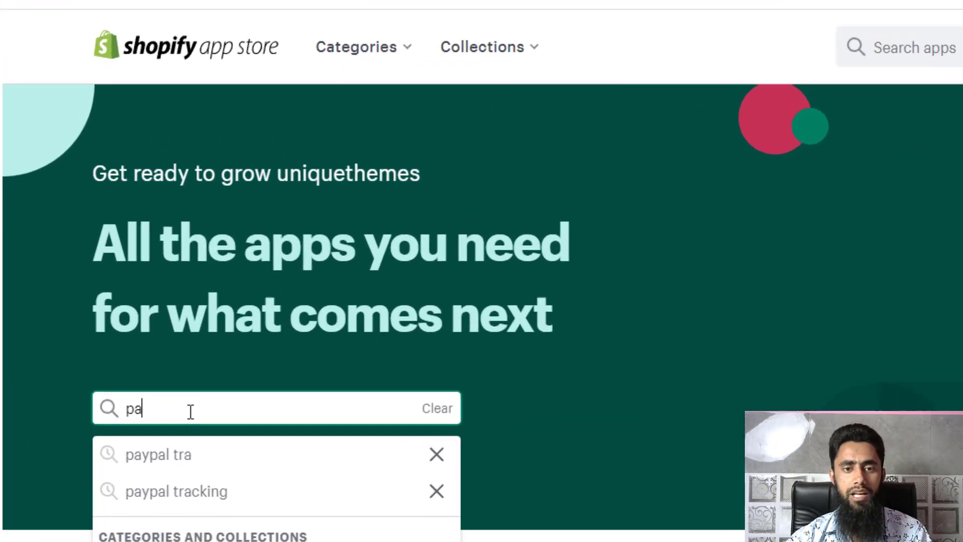
type("trac")
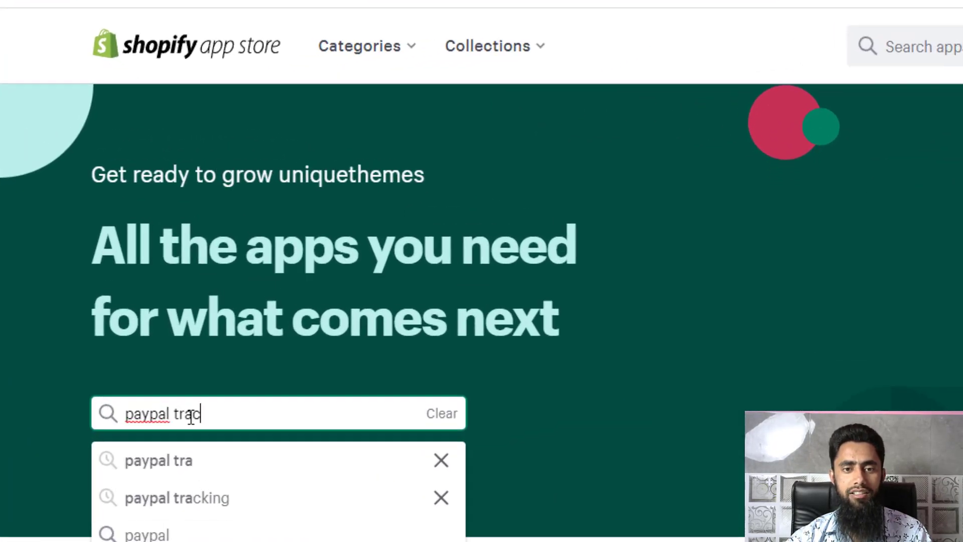
type("king")
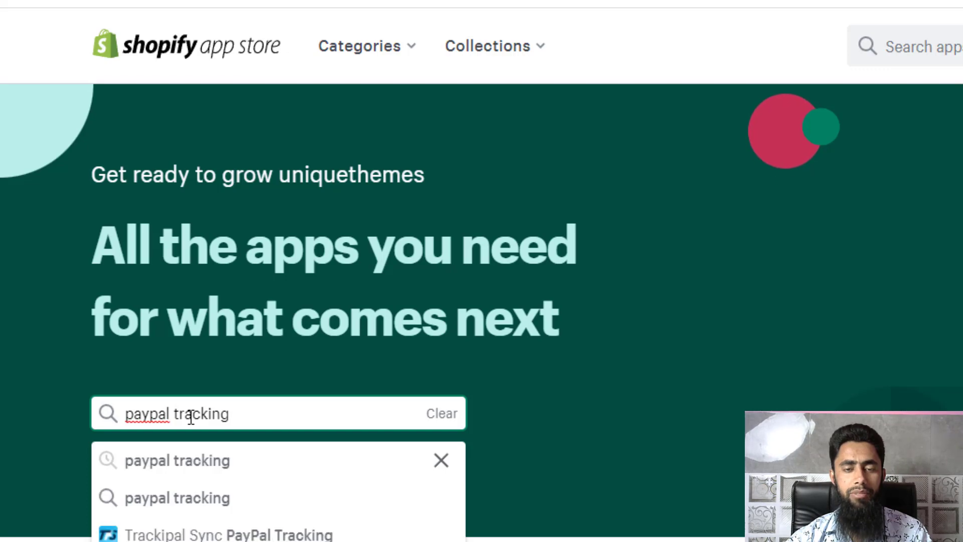
key("Return")
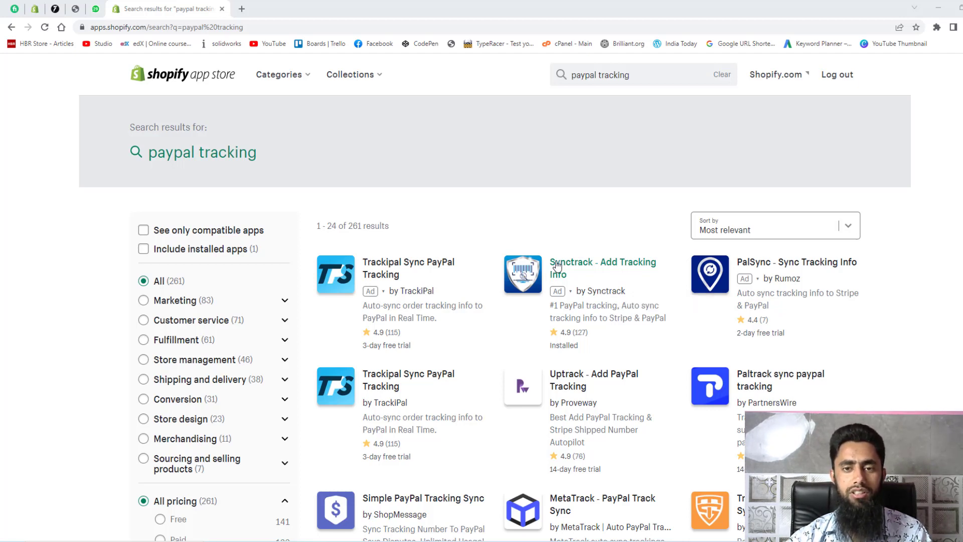
Open the Synctrack - Add Tracking Info listing and expand its full description
left_click(602, 295)
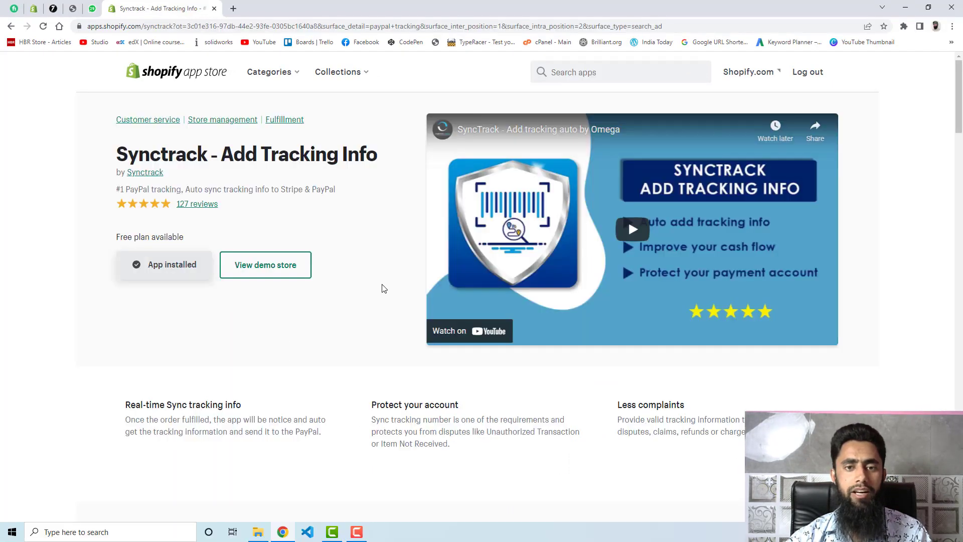
scroll(383, 287, "down", 10)
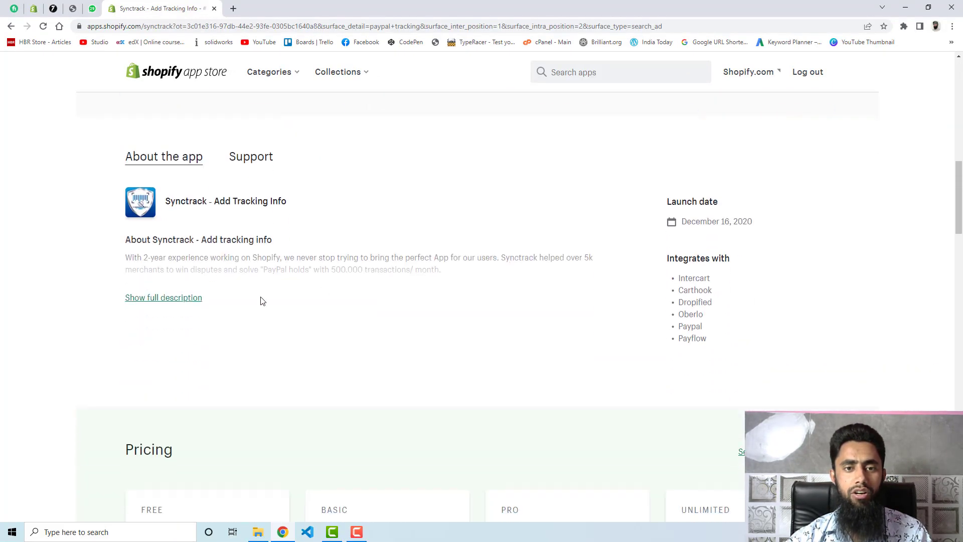
left_click(155, 298)
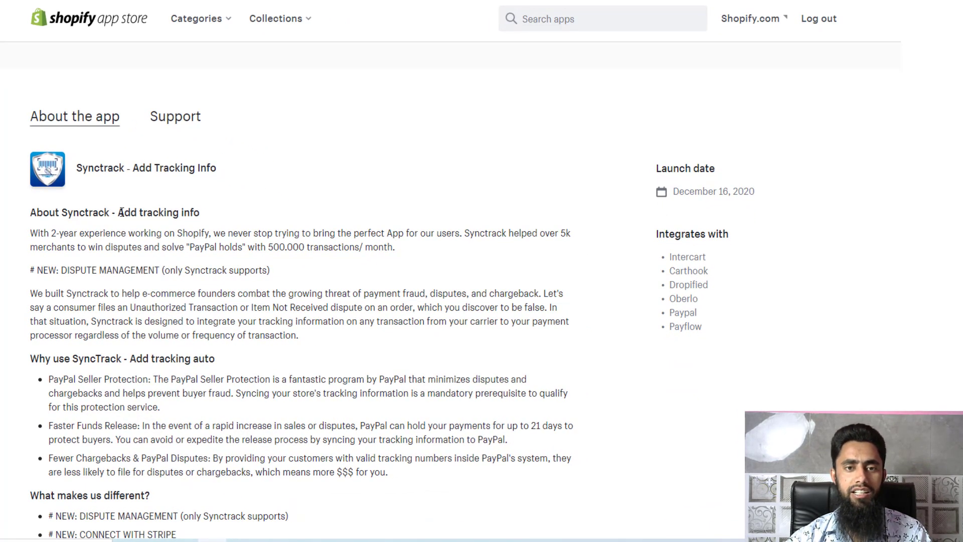
left_click_drag(119, 212, 201, 213)
scroll(150, 216, "down", 2)
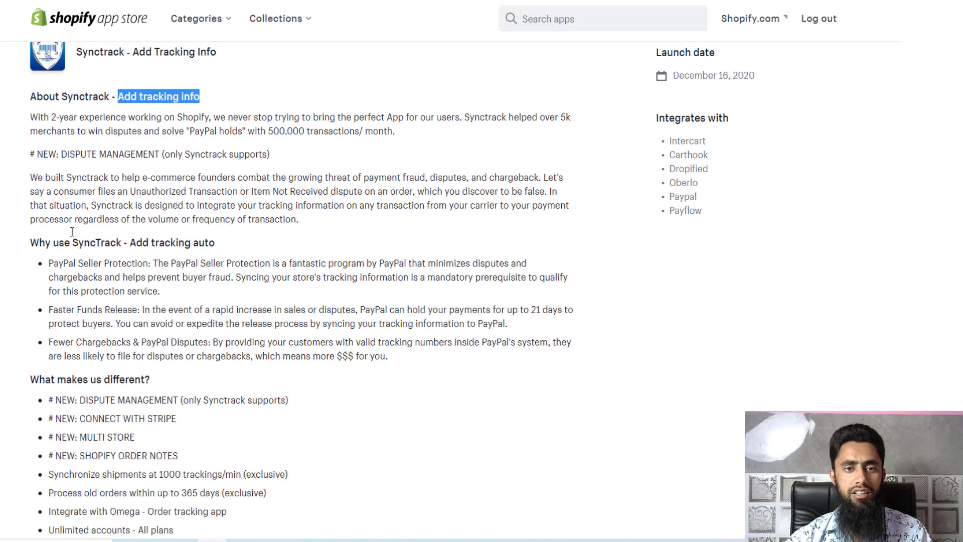
Highlight DISPUTE MANAGEMENT and its Seller Protection, Faster Funds and Fewer Chargebacks benefits
left_click_drag(61, 154, 162, 154)
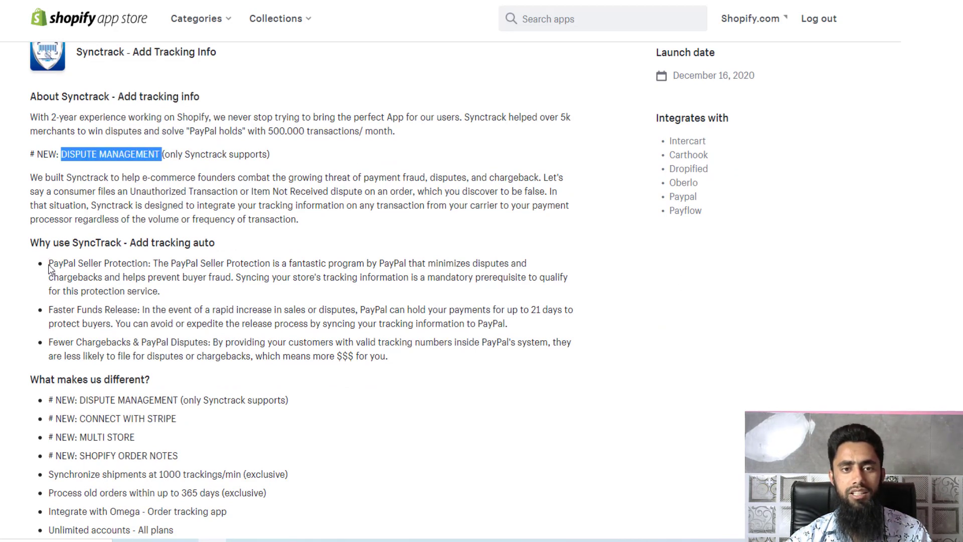
left_click_drag(49, 263, 149, 263)
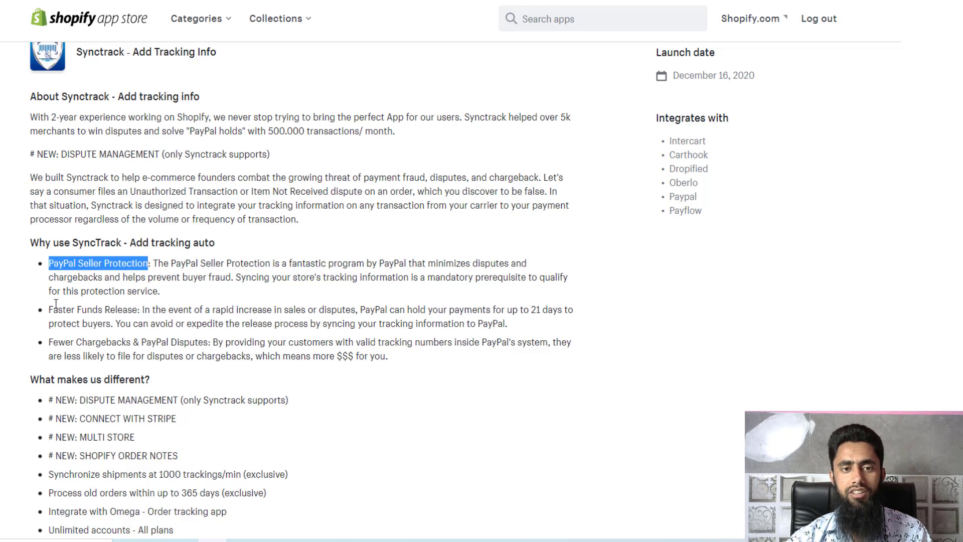
left_click_drag(48, 310, 140, 311)
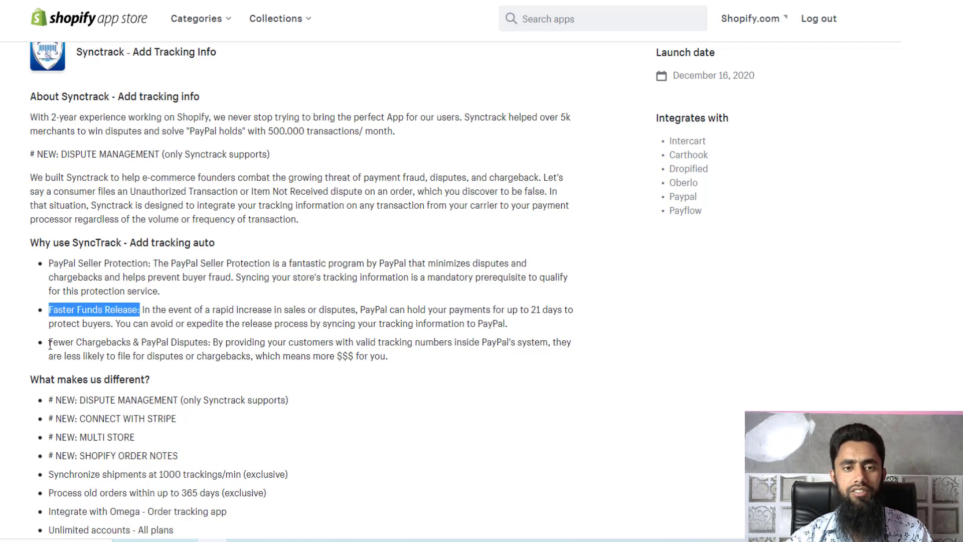
left_click_drag(49, 342, 212, 344)
Highlight the MULTI STORE, CONNECT WITH STRIPE and SHOPIFY ORDER NOTES features and the feature list
scroll(212, 344, "down", 5)
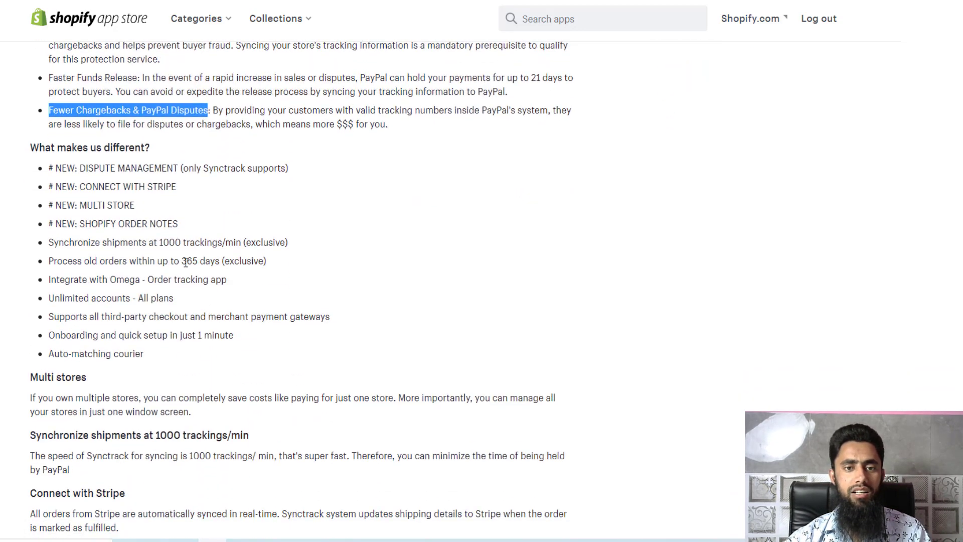
scroll(173, 254, "down", 2)
scroll(151, 236, "up", 2)
left_click_drag(82, 205, 136, 209)
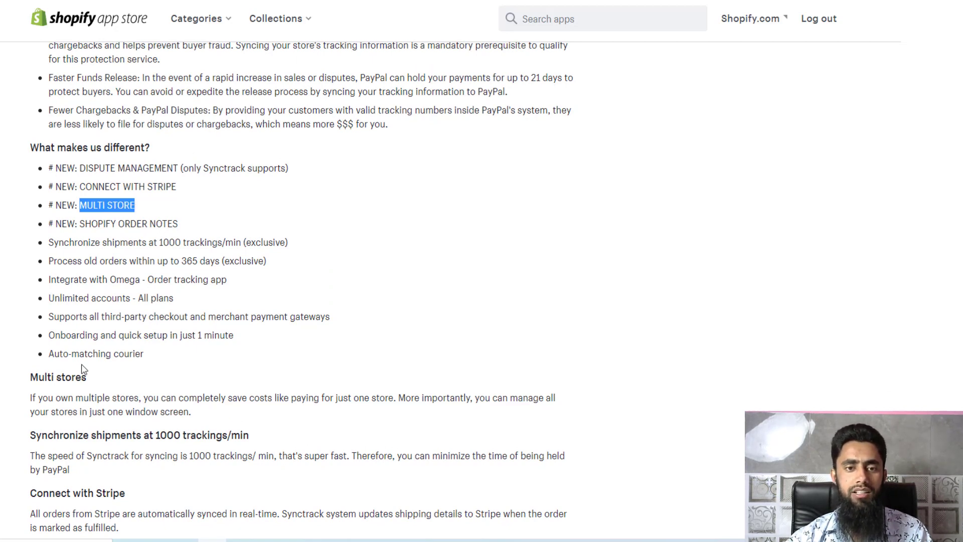
left_click_drag(81, 187, 195, 189)
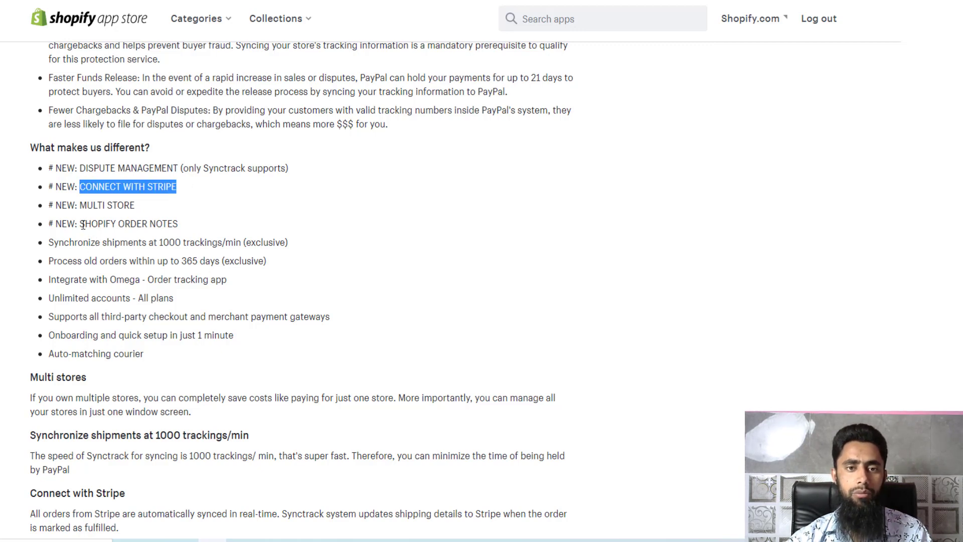
left_click_drag(81, 223, 185, 230)
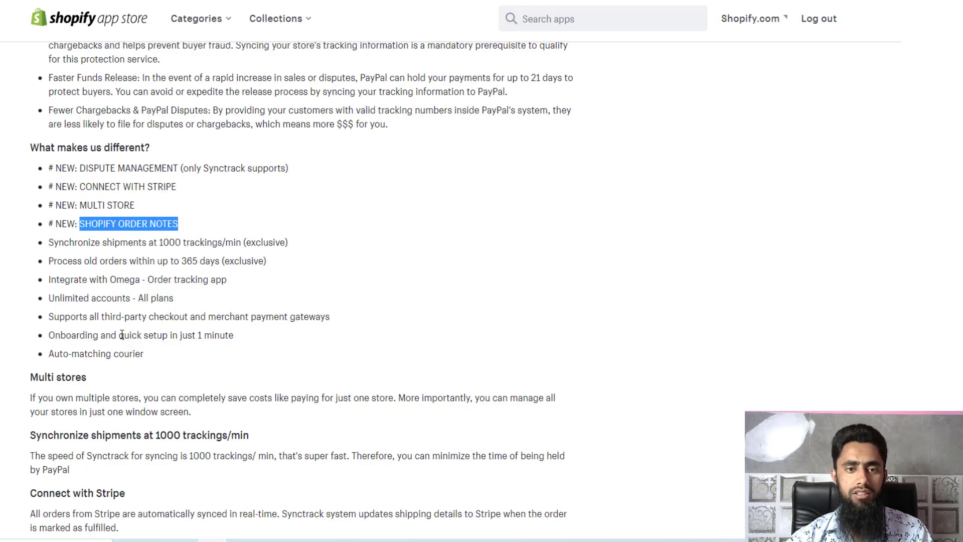
scroll(134, 335, "down", 5)
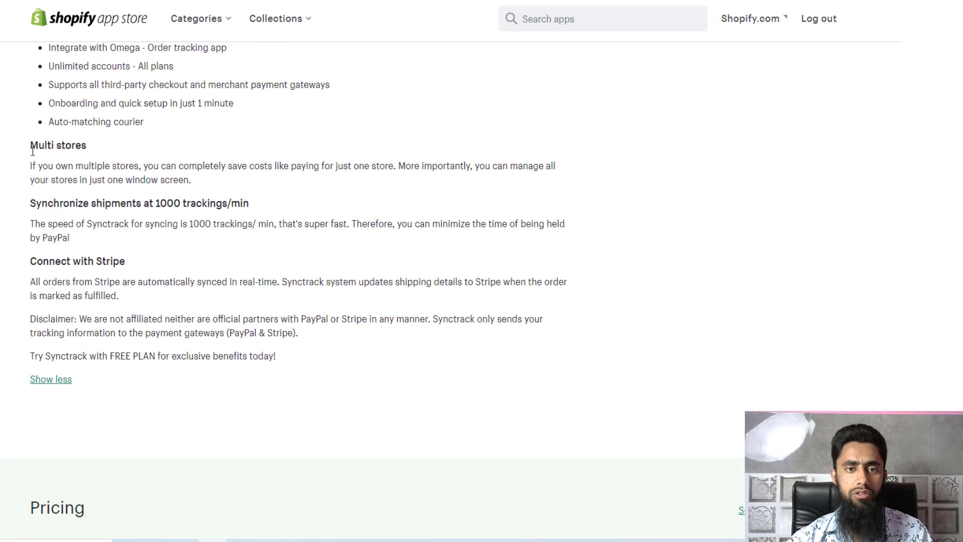
left_click_drag(32, 149, 87, 146)
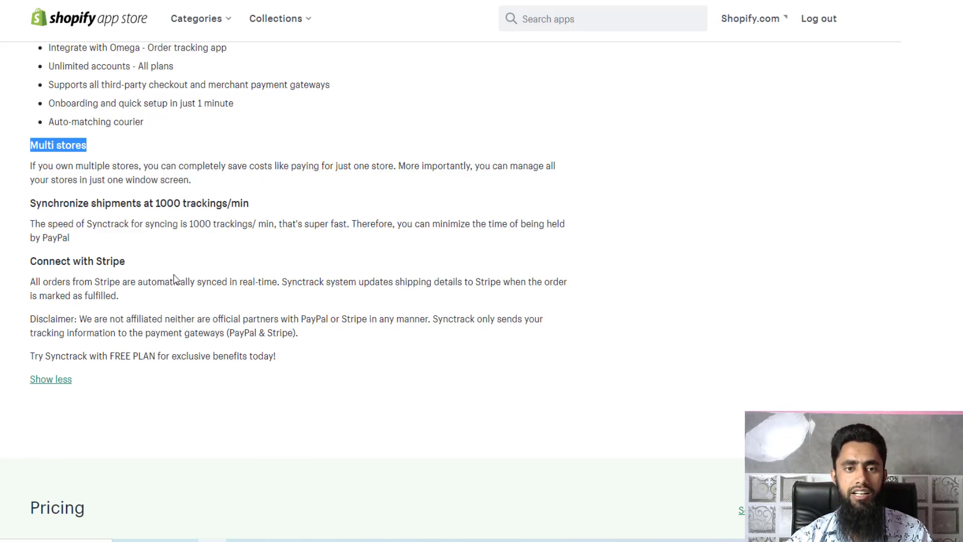
left_click_drag(149, 269, 31, 47)
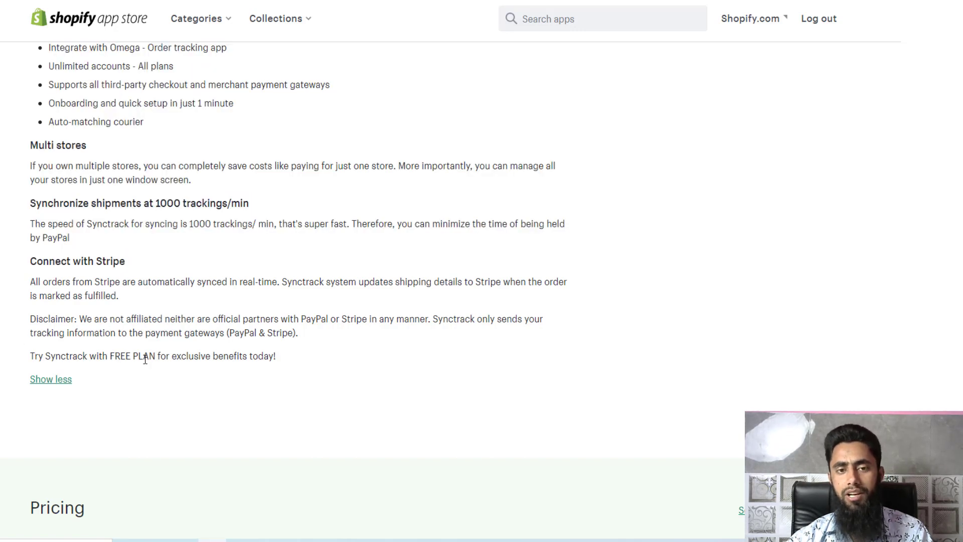
Filter the Synctrack reviews to the 123 five-star ones and scroll through them
scroll(145, 360, "down", 7)
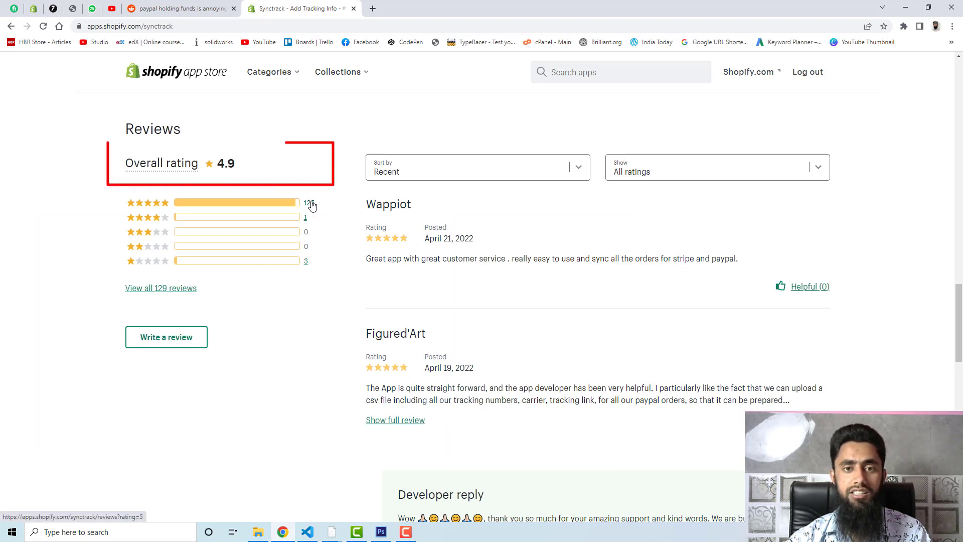
left_click(310, 204)
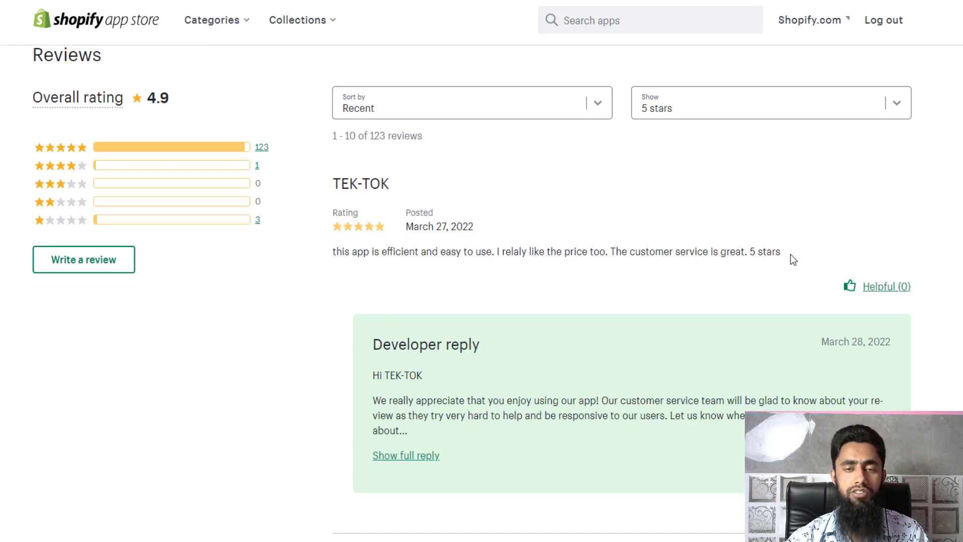
scroll(309, 303, "down", 4)
scroll(309, 303, "down", 4)
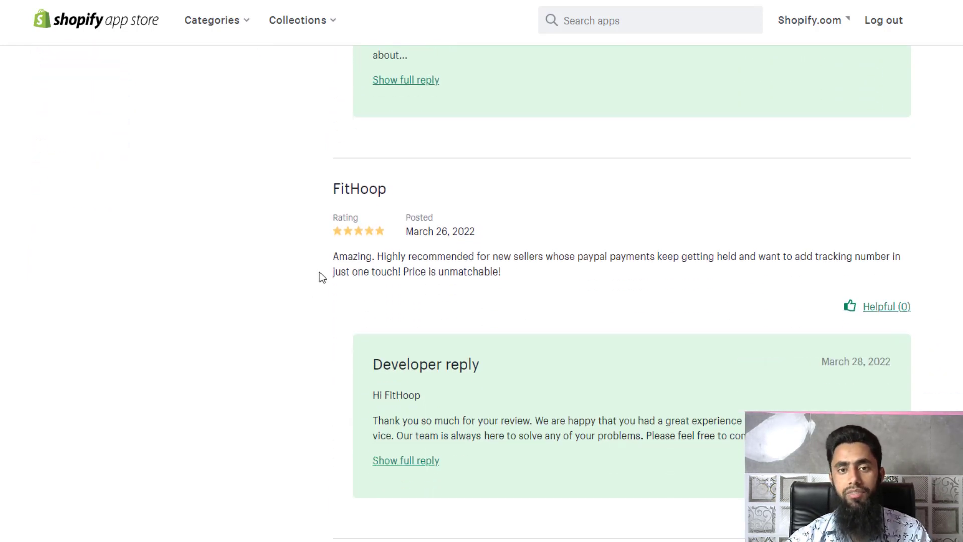
scroll(612, 299, "down", 12)
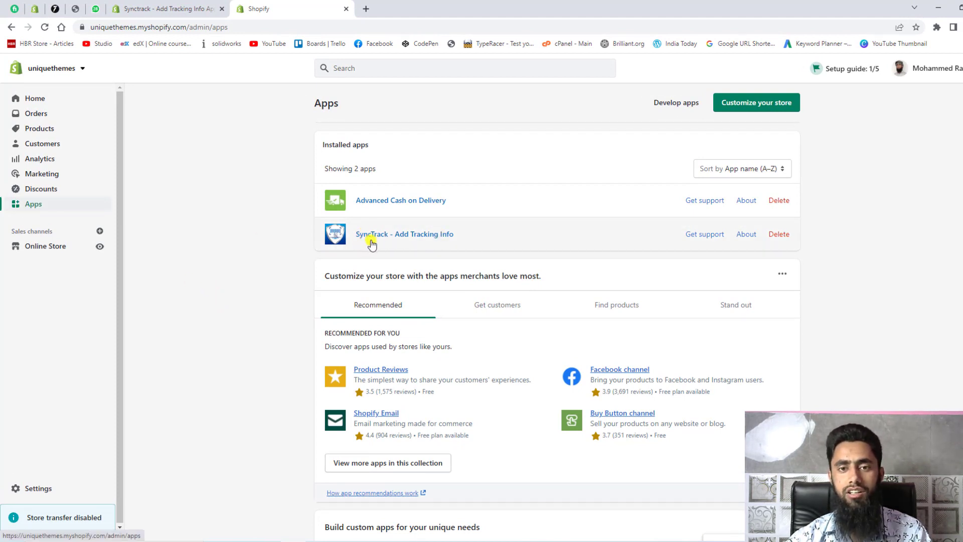
Open the installed SyncTrack app and browse its Orders list
left_click(401, 236)
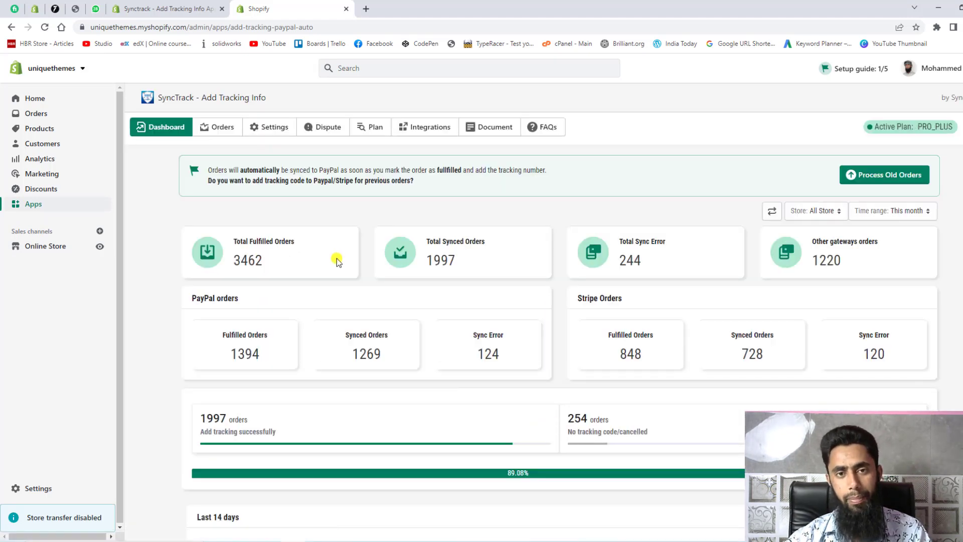
left_click(221, 127)
scroll(361, 297, "down", 4)
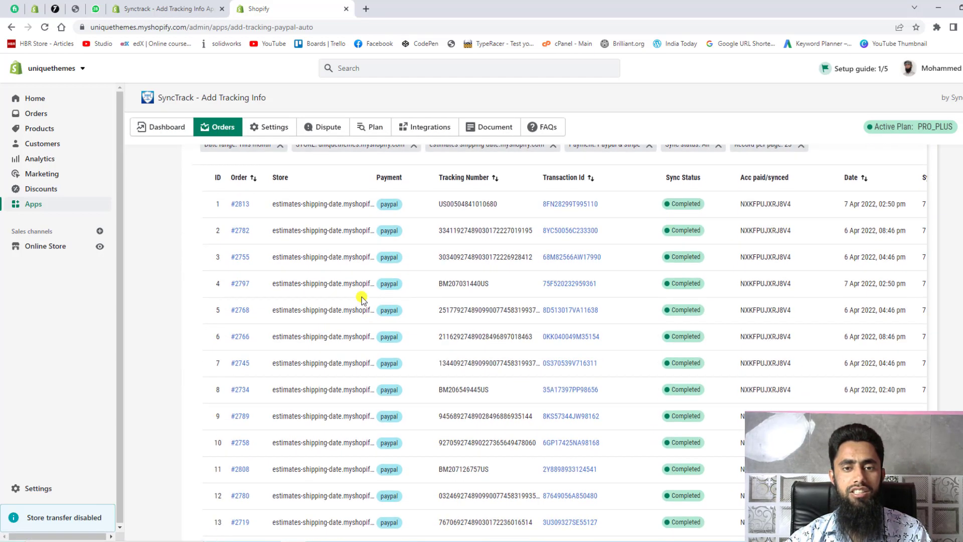
scroll(361, 298, "down", 9)
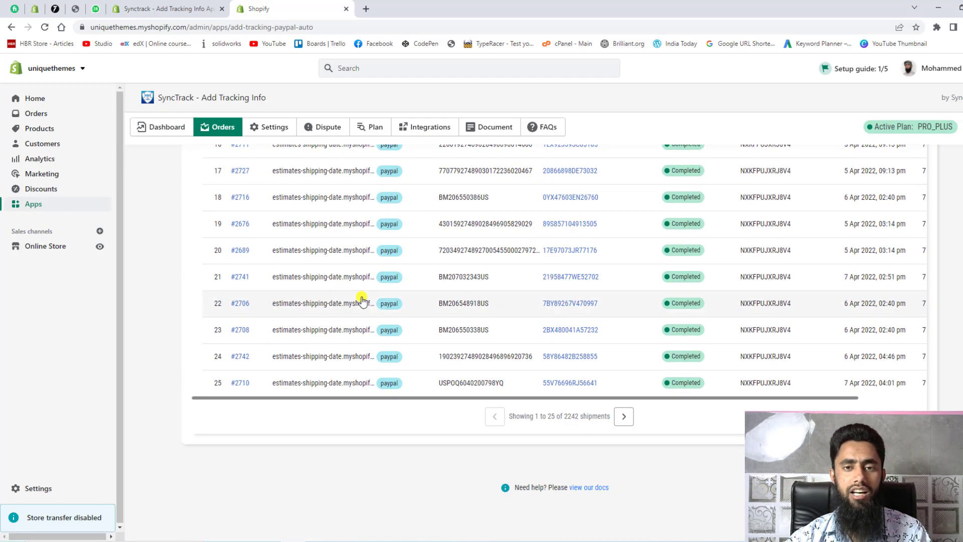
scroll(689, 277, "up", 6)
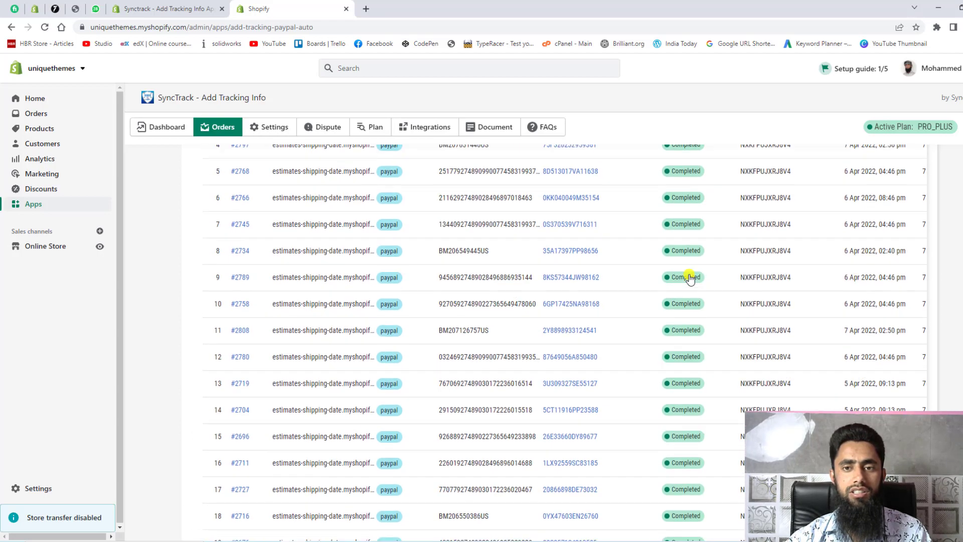
scroll(689, 278, "up", 5)
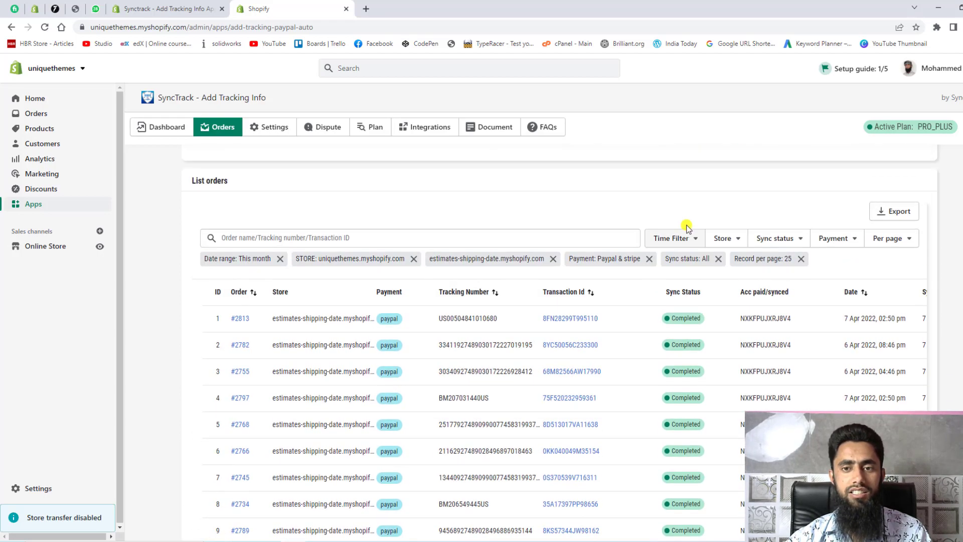
Check the store and sync status filters, try Paypal only, then keep Paypal & stripe payments
left_click(735, 240)
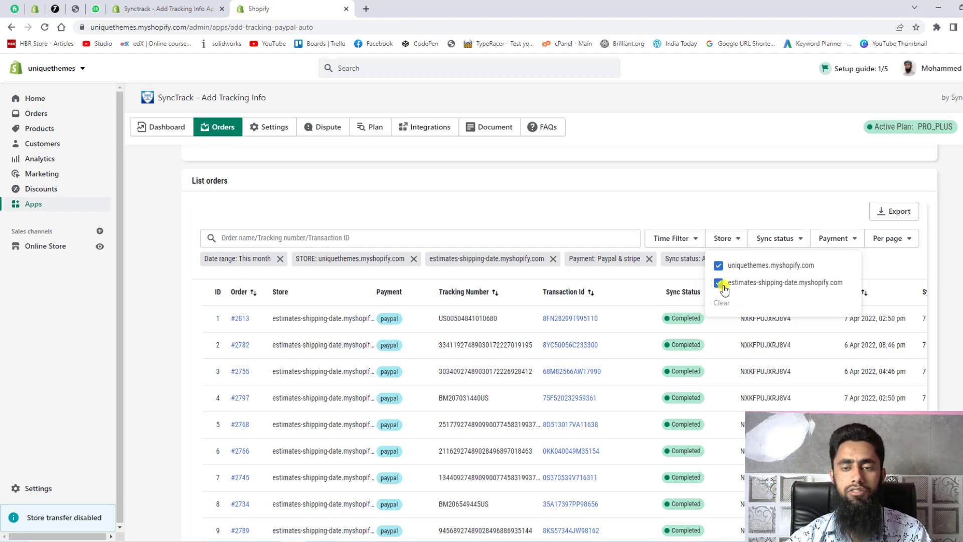
left_click(795, 243)
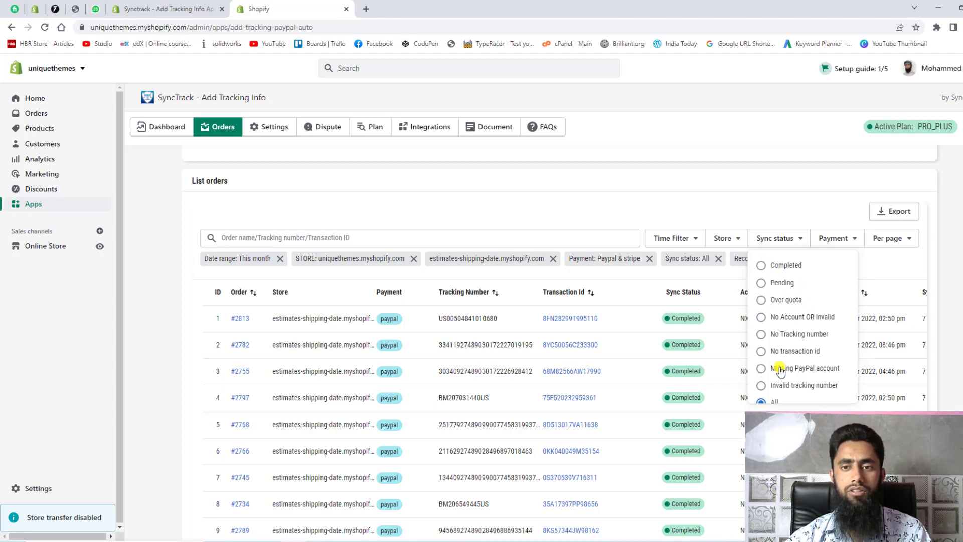
scroll(780, 371, "down", 1)
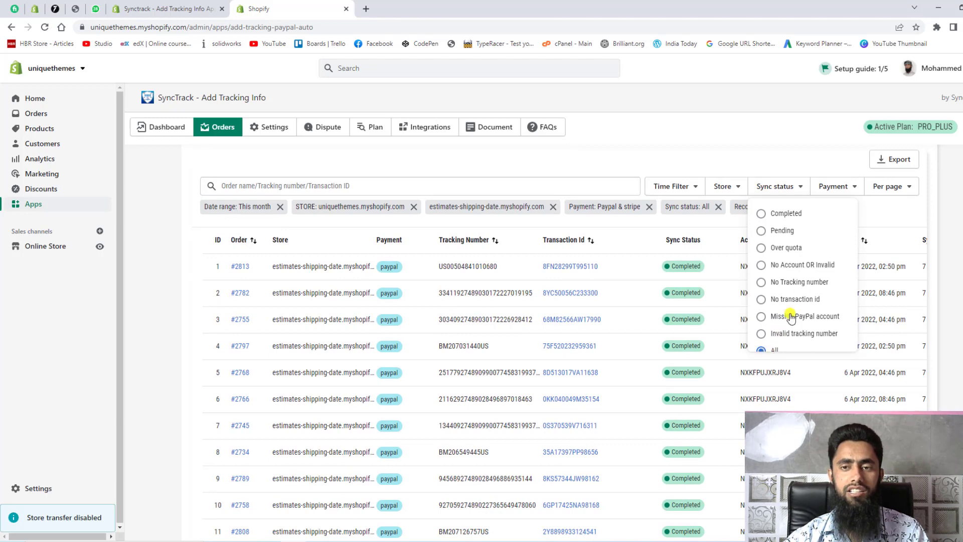
left_click(850, 188)
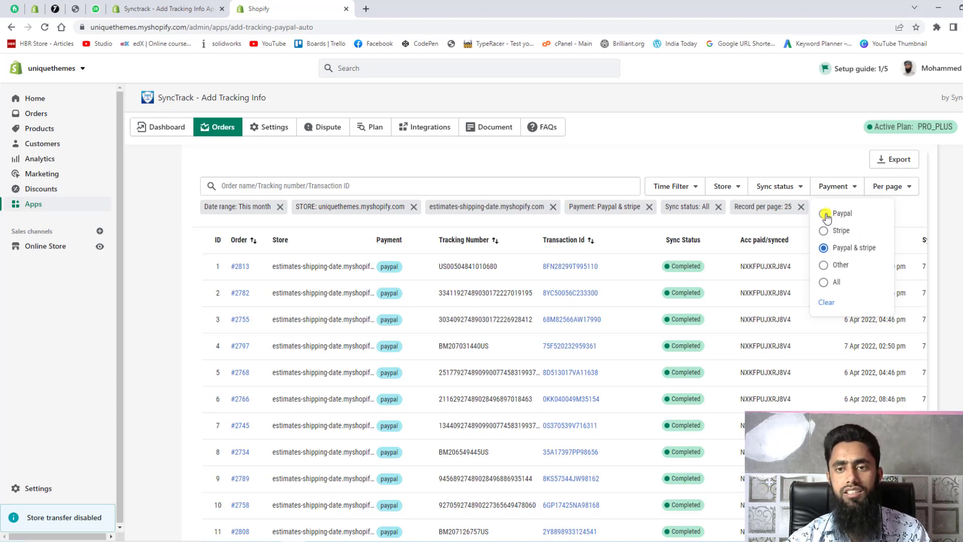
left_click(826, 215)
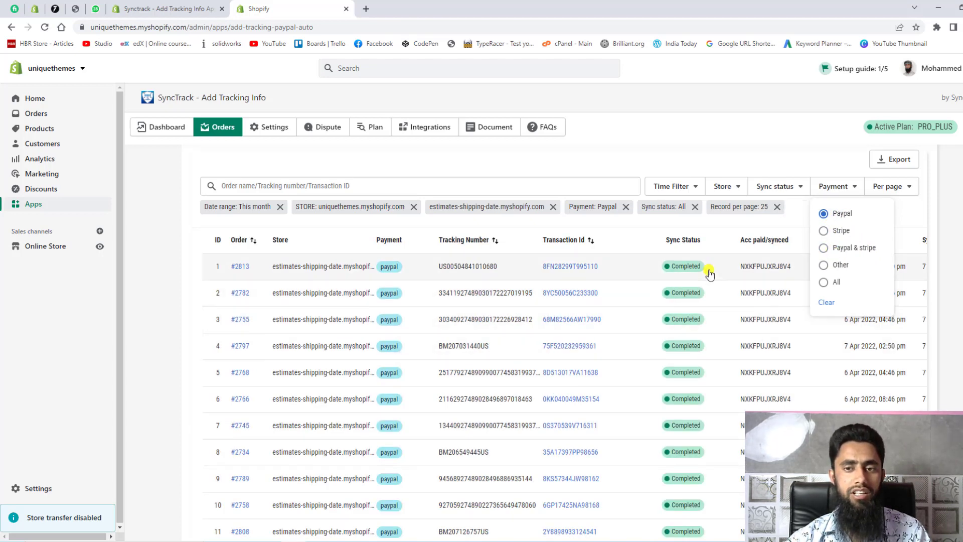
left_click(822, 247)
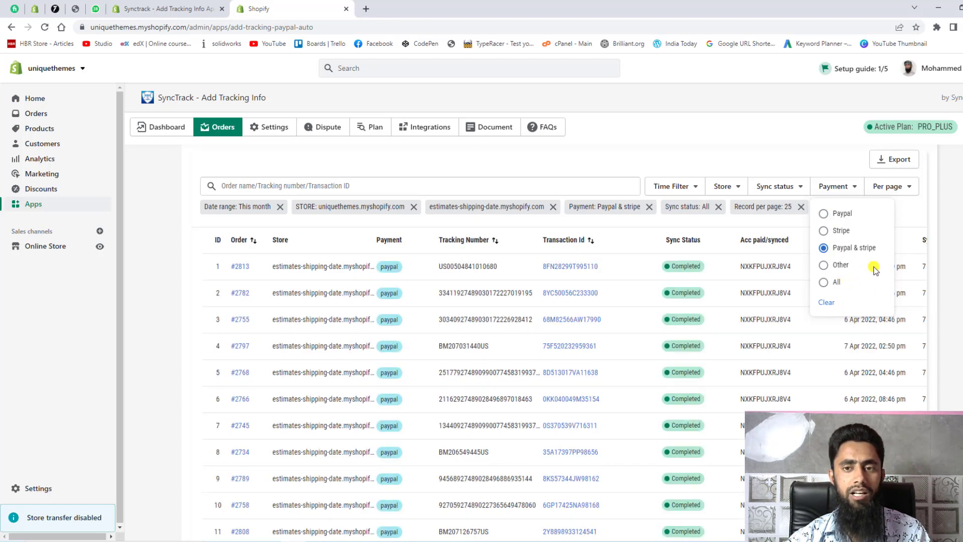
left_click(912, 216)
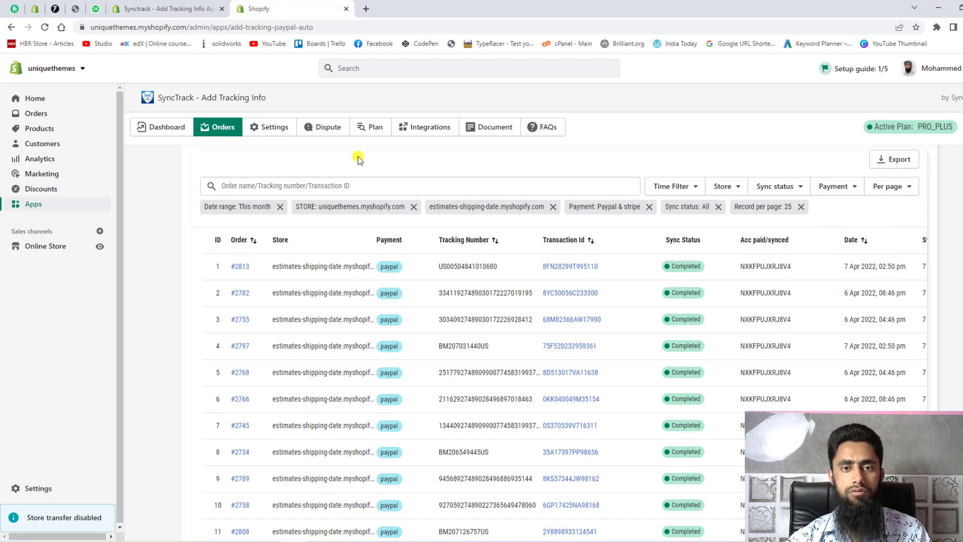
Review the SyncTrack PayPal, Stripe, Multi Stores Integration and Shopify Order Notes settings
left_click(268, 128)
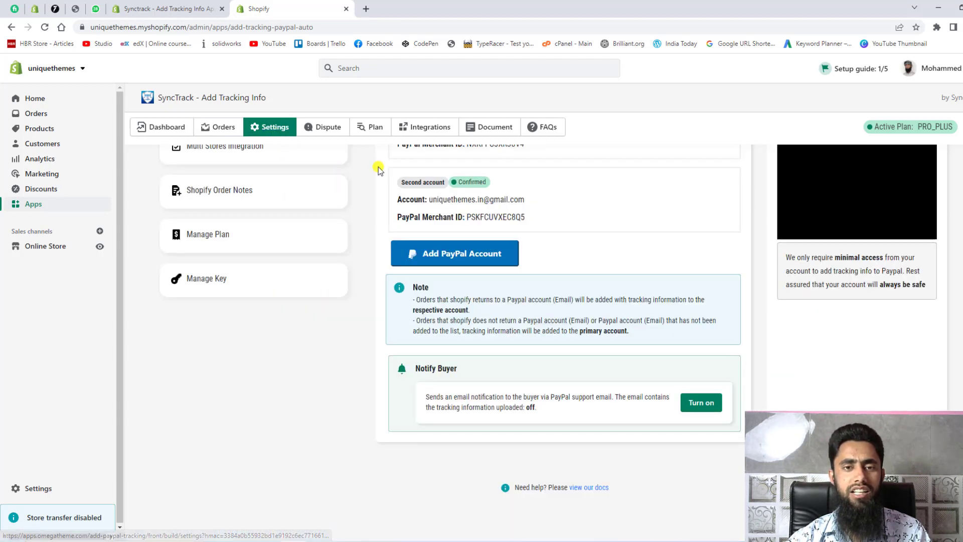
scroll(261, 237, "up", 3)
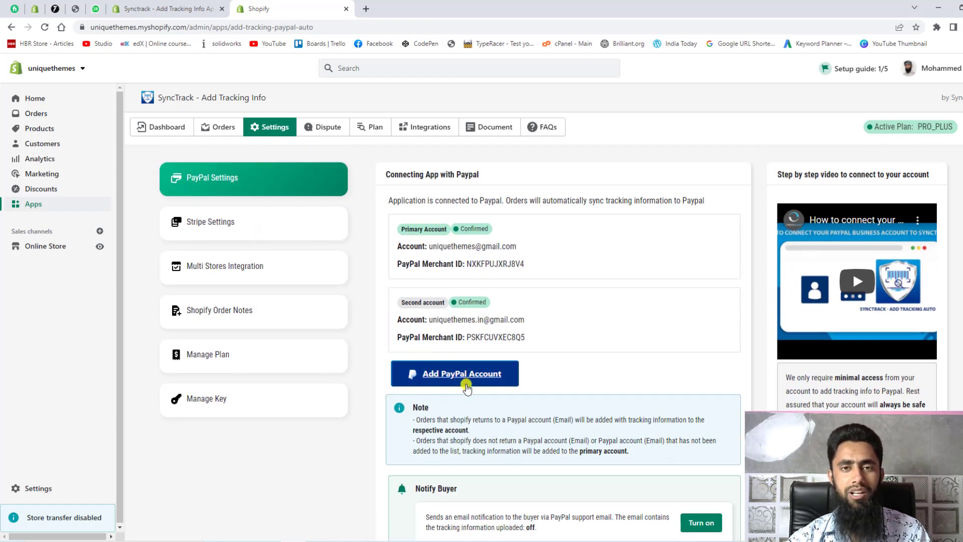
mouse_move(646, 263)
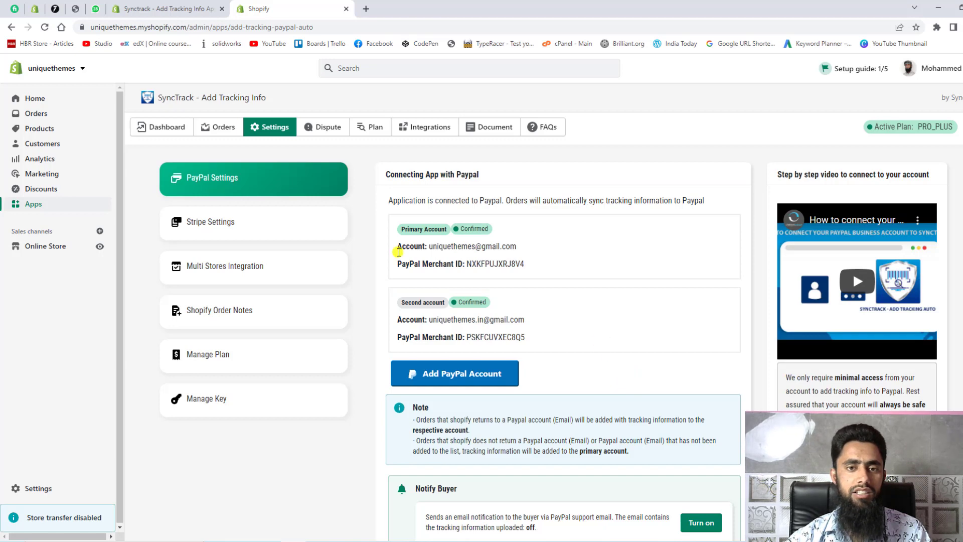
left_click(220, 223)
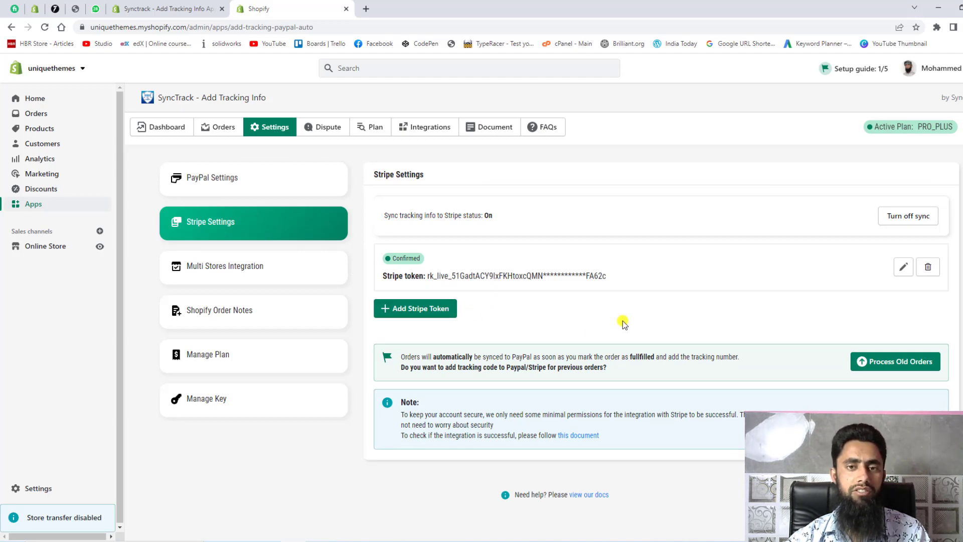
left_click(211, 269)
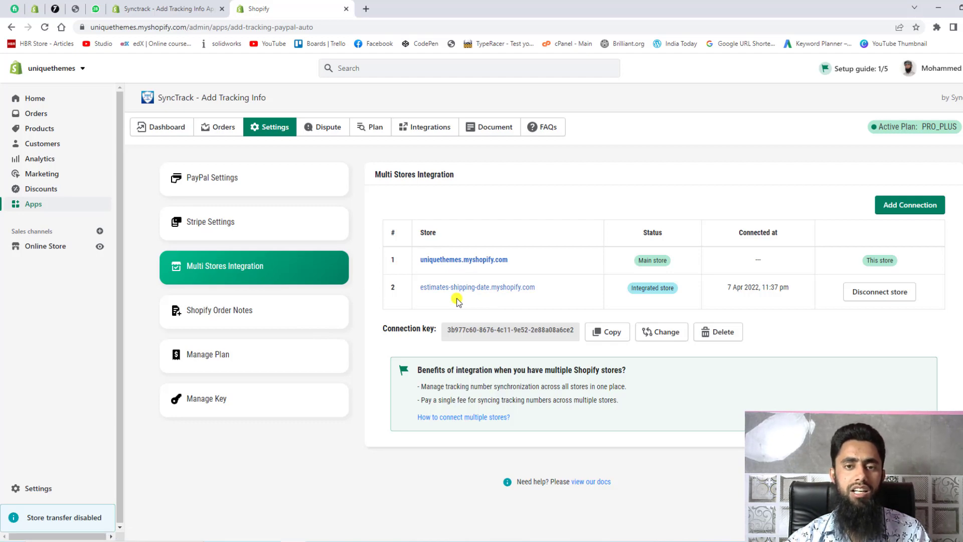
left_click(210, 310)
View the Manage Plan page: Pro Plus plan, 1997/20000 orders used, and pricing table
left_click(224, 355)
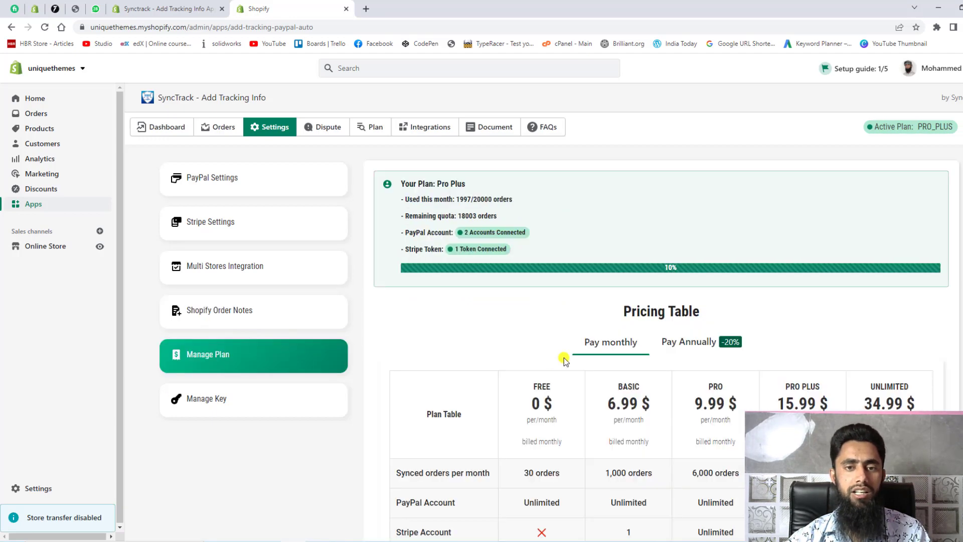
scroll(564, 358, "down", 5)
scroll(564, 360, "up", 3)
scroll(563, 360, "up", 1)
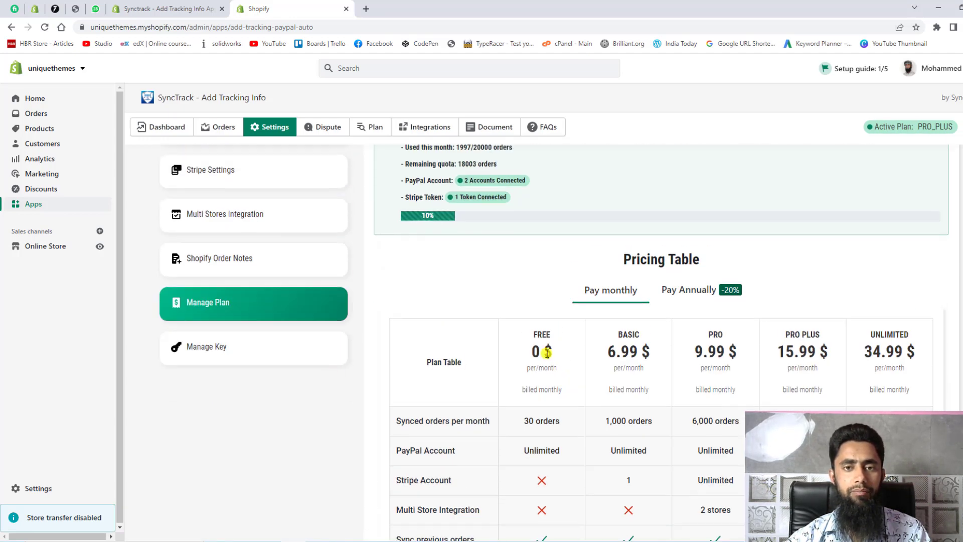
scroll(538, 348, "up", 1)
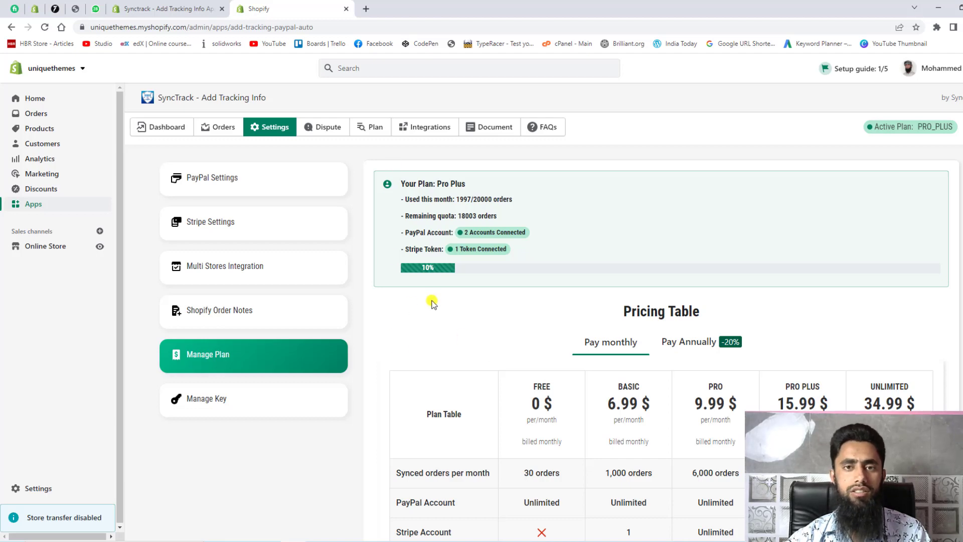
Open the Dispute dashboard showing 73 disputes and scroll through the disputes table
left_click(327, 127)
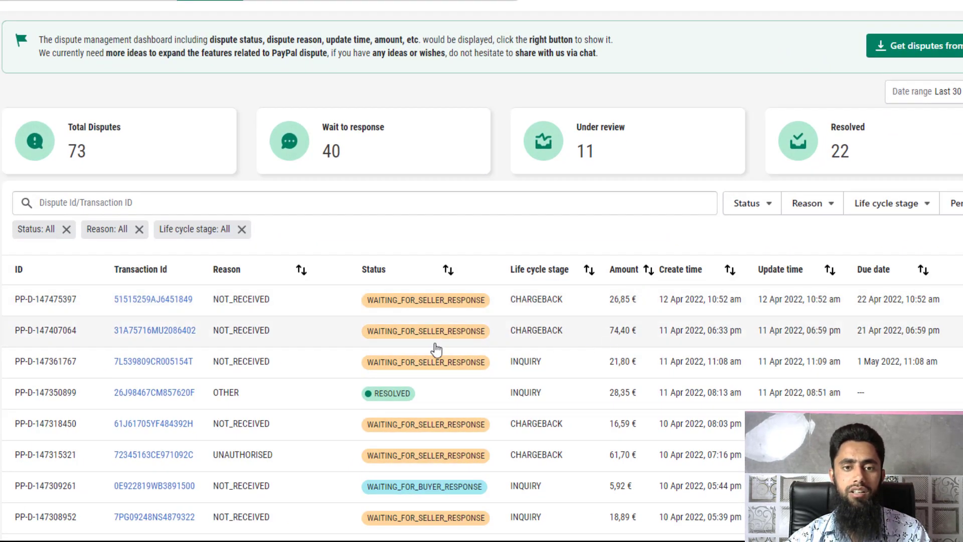
scroll(462, 350, "down", 4)
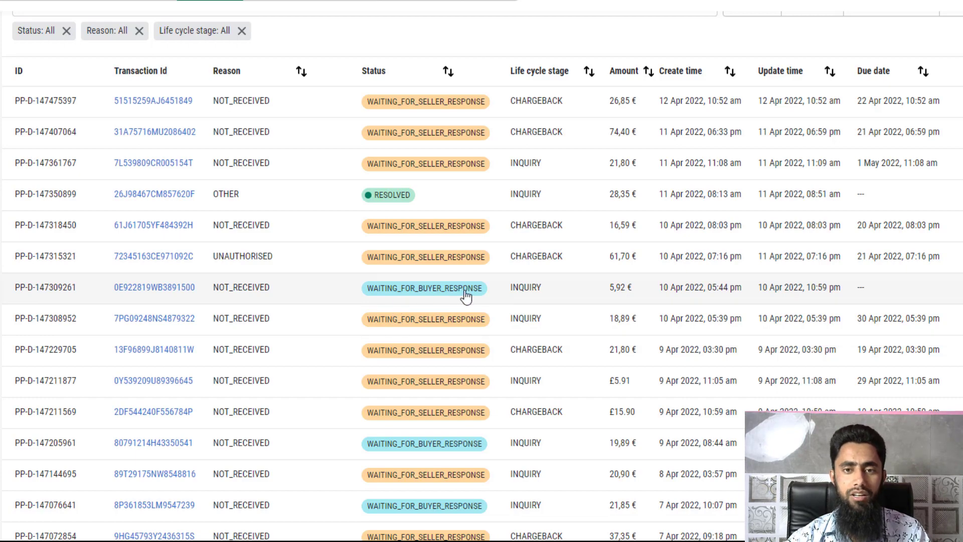
scroll(477, 236, "down", 9)
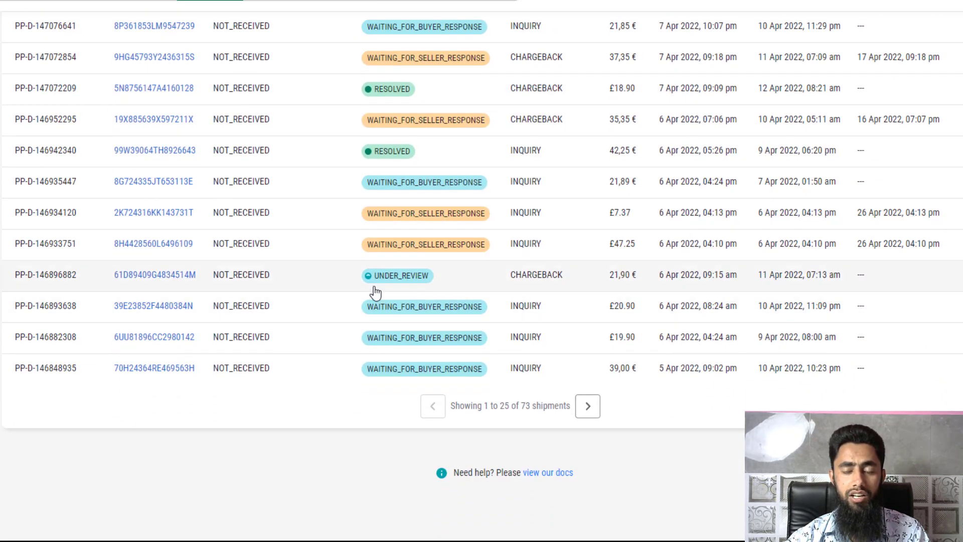
scroll(478, 316, "up", 1)
scroll(477, 316, "up", 7)
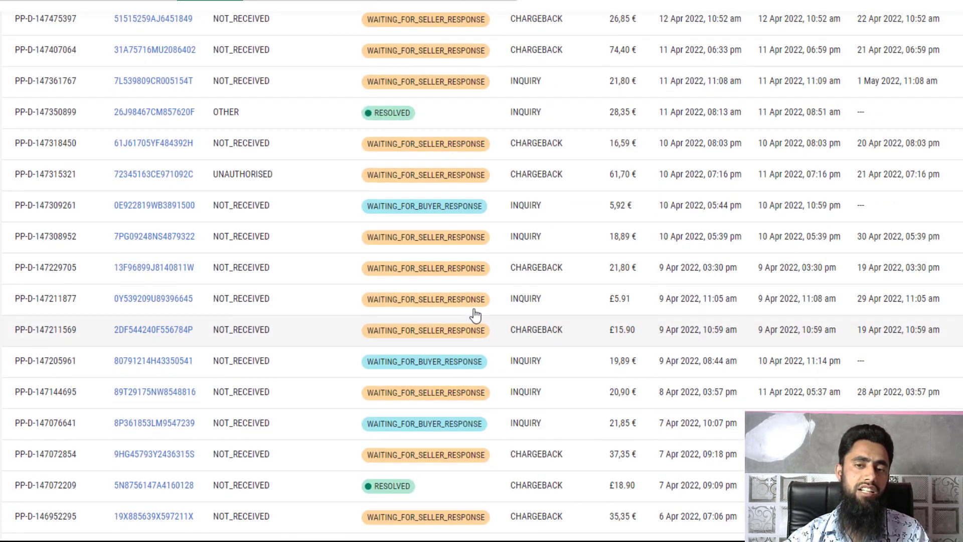
scroll(475, 315, "up", 5)
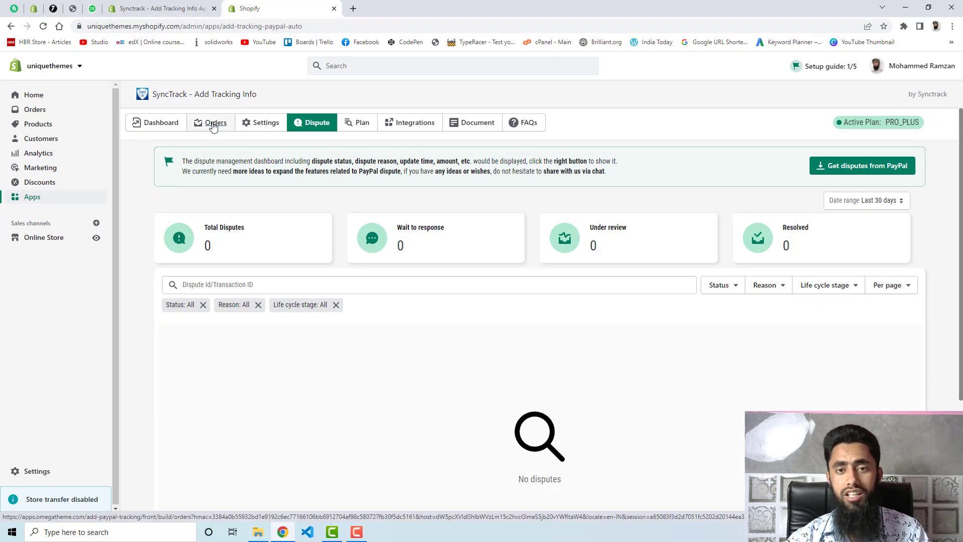
Return to the Orders tab and download the Upload CSV template as listOrders
left_click(213, 124)
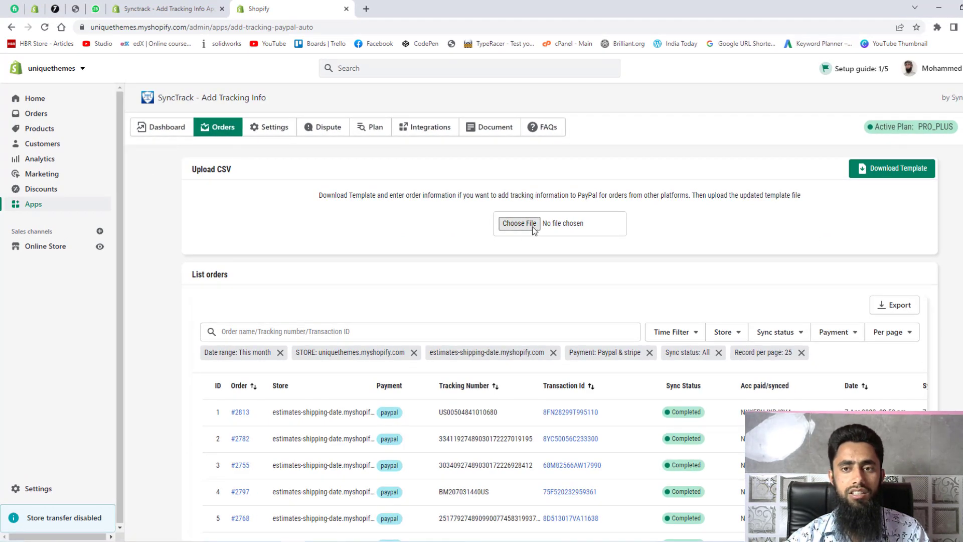
left_click(911, 173)
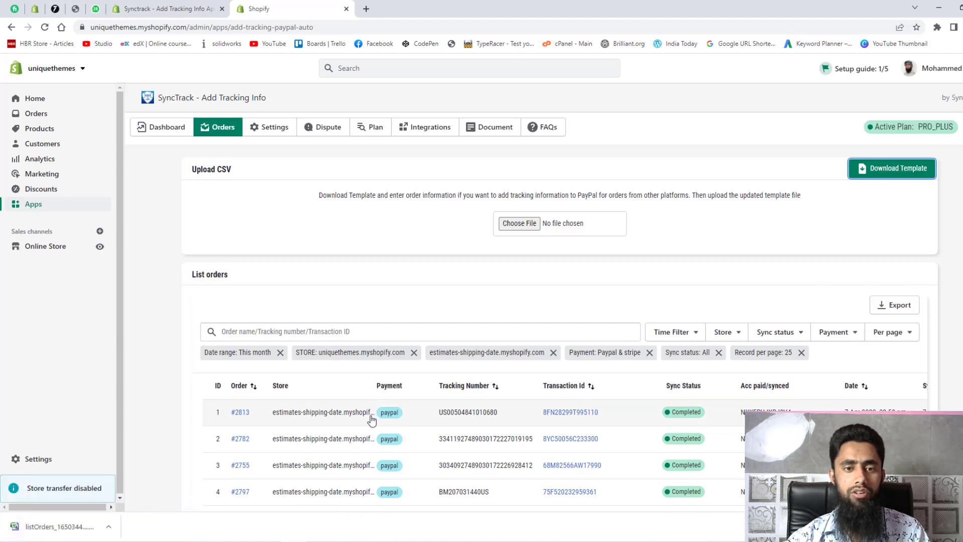
Open the template in Excel, autofit columns A–D to their headers, and close it unsaved
left_click(53, 527)
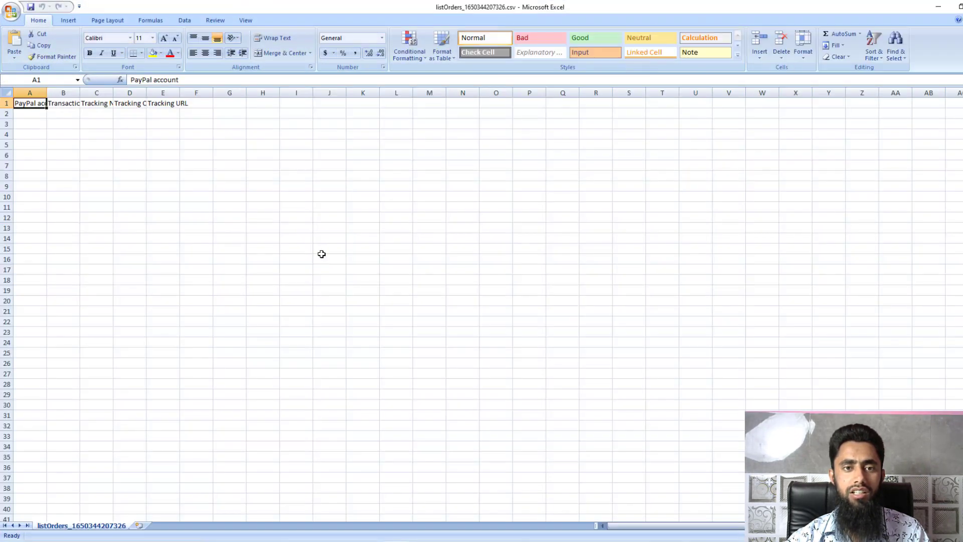
double_click(47, 93)
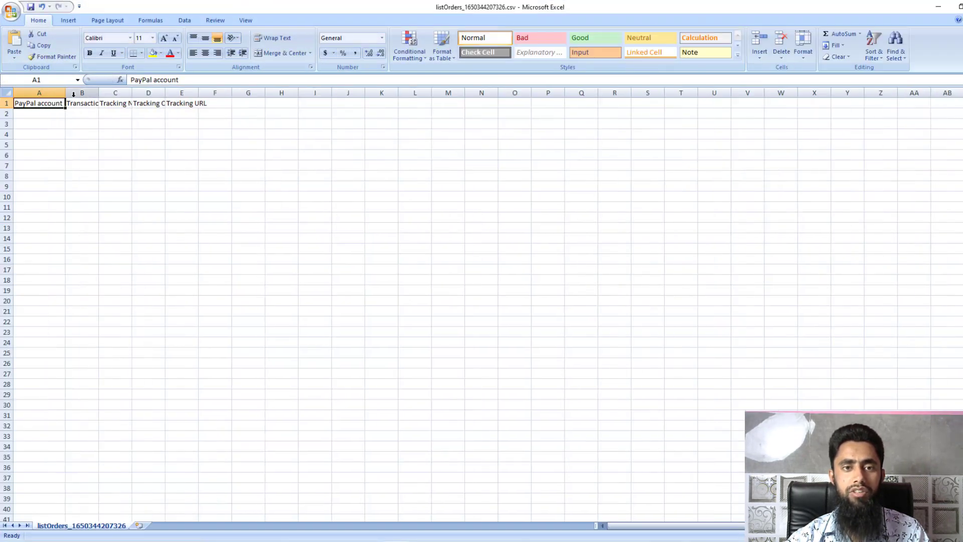
double_click(99, 91)
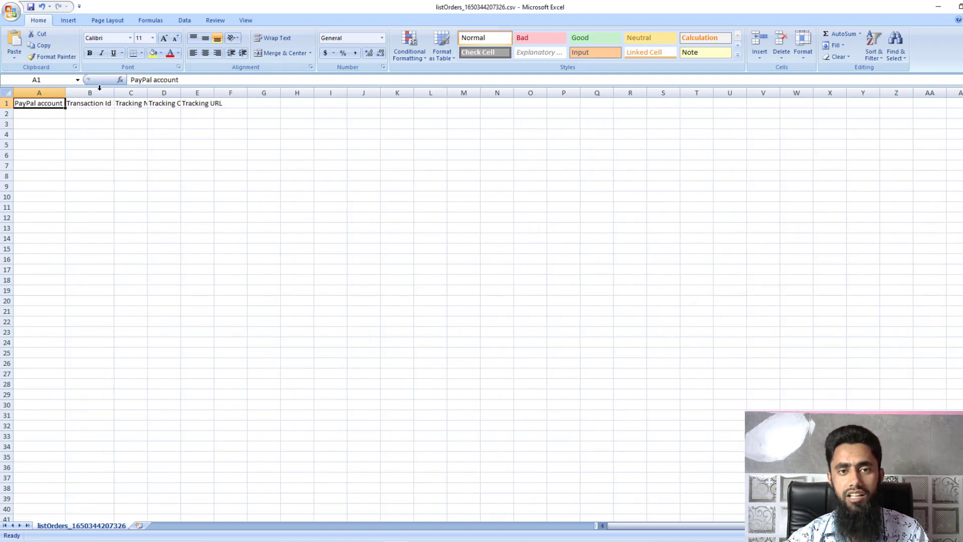
double_click(147, 93)
double_click(207, 92)
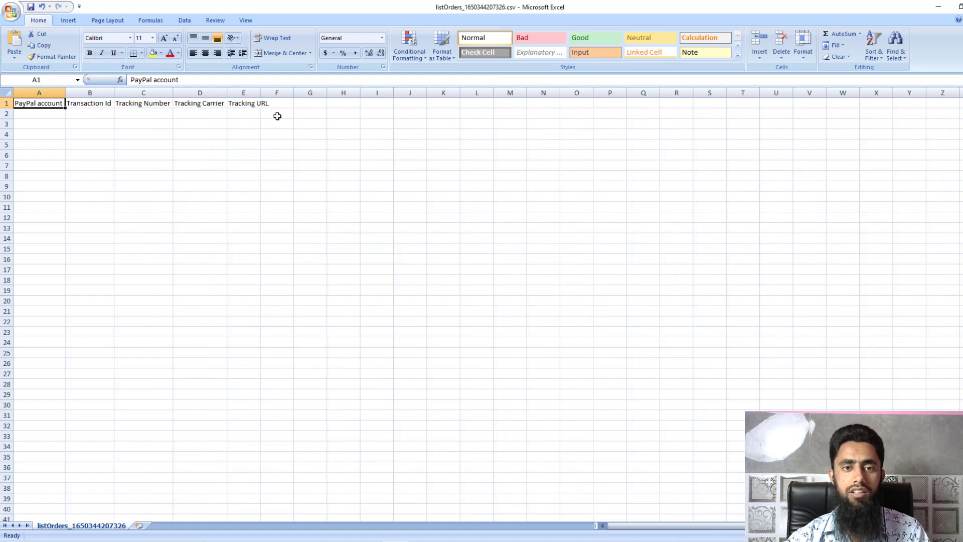
key("alt+F4")
left_click(499, 302)
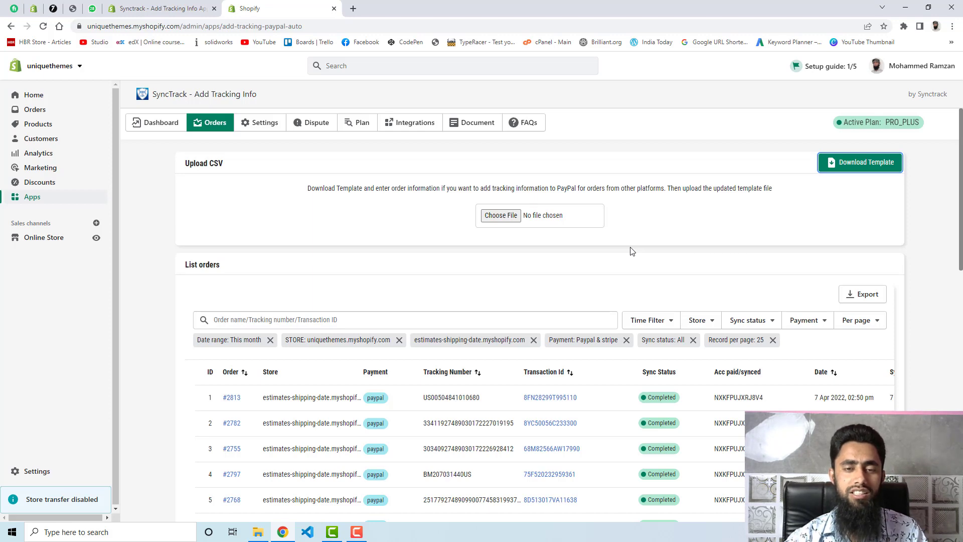
left_click(416, 126)
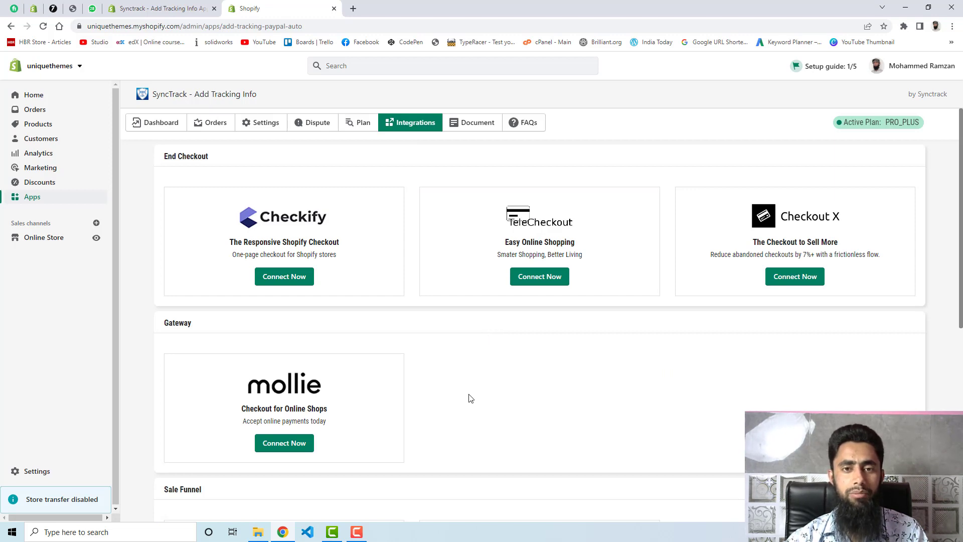
scroll(469, 398, "down", 6)
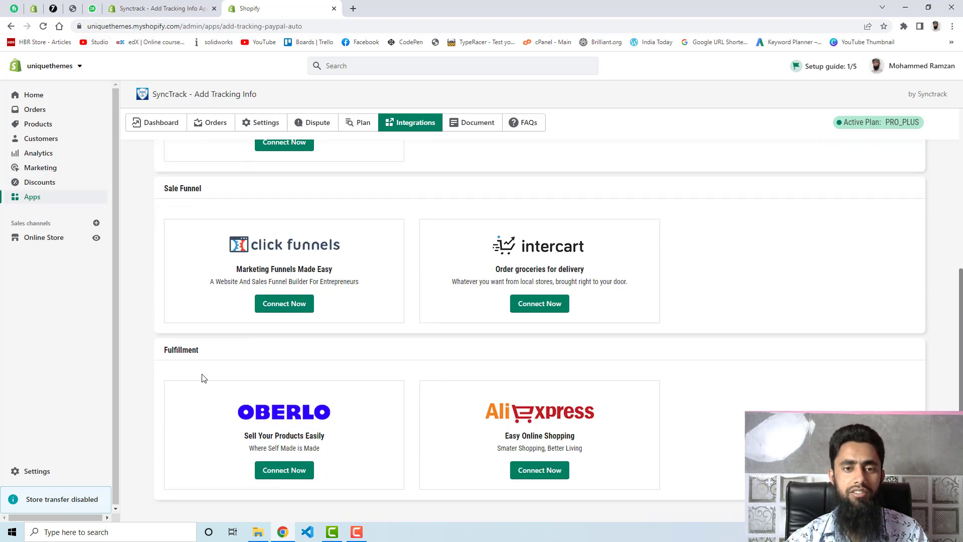
scroll(377, 359, "down", 1)
scroll(388, 361, "up", 1)
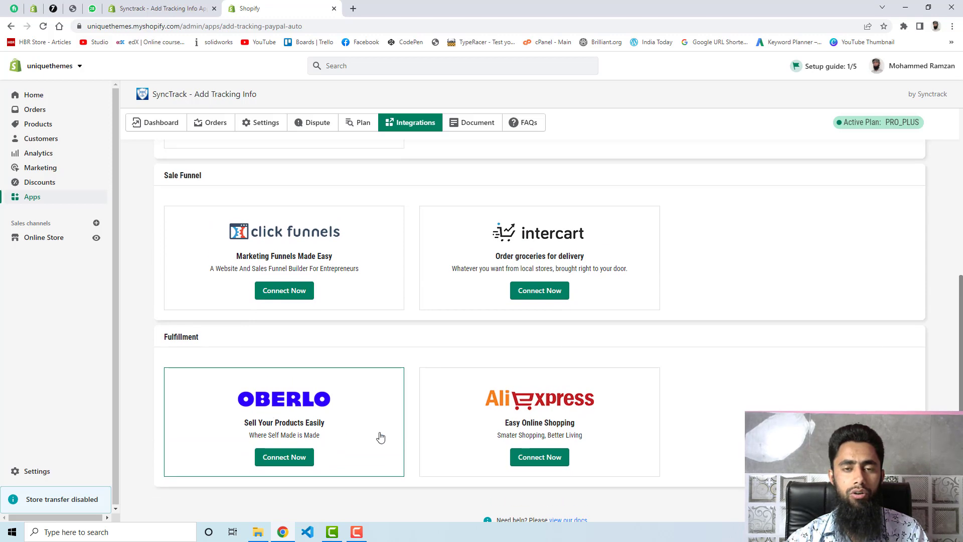
scroll(600, 420, "up", 6)
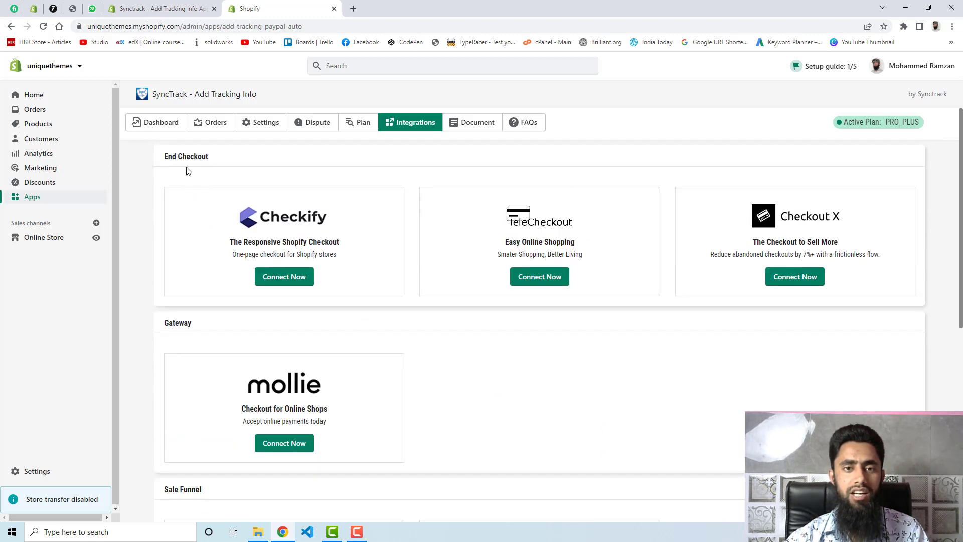